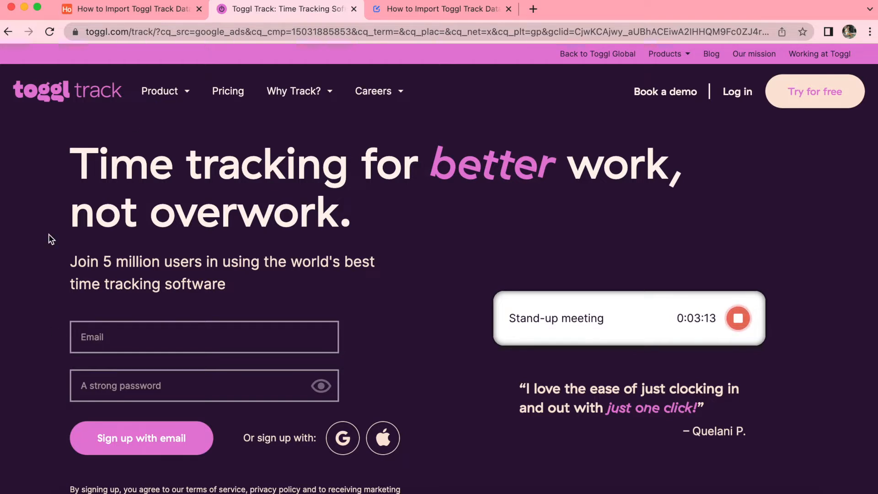
Step: Switch to the Airtable base and add the Data Fetcher app from the marketplace
left_click(115, 10)
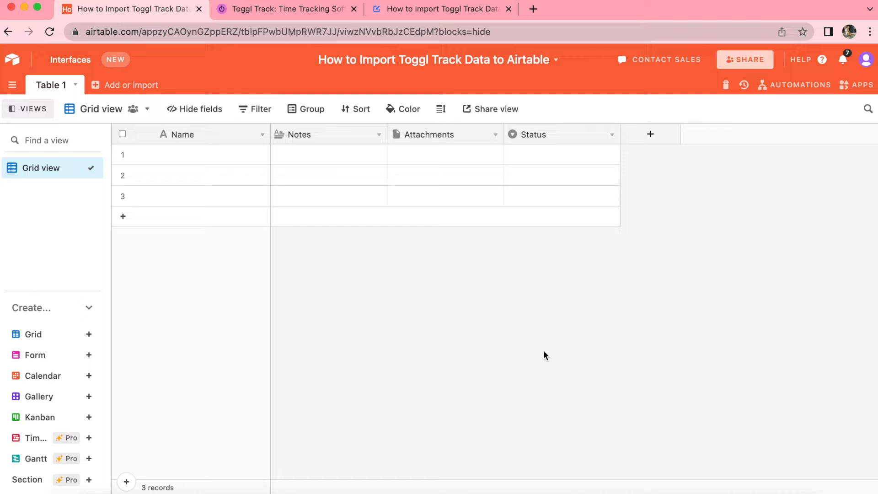
left_click(849, 90)
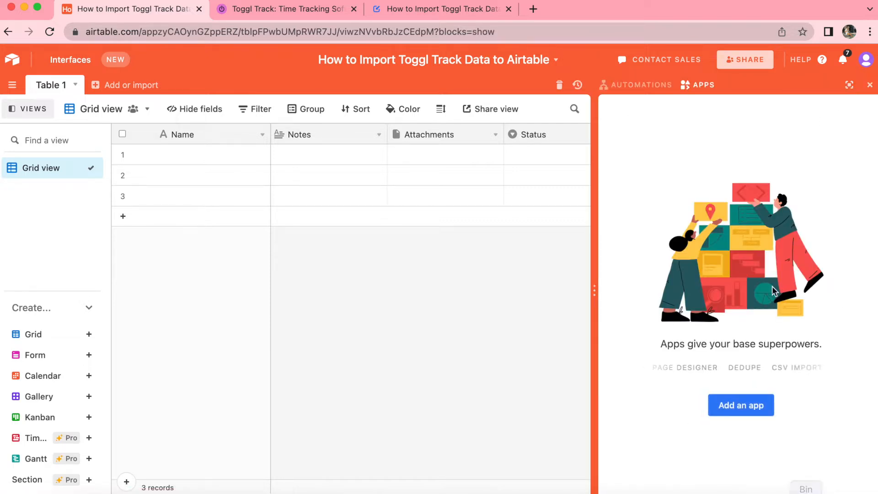
left_click(733, 414)
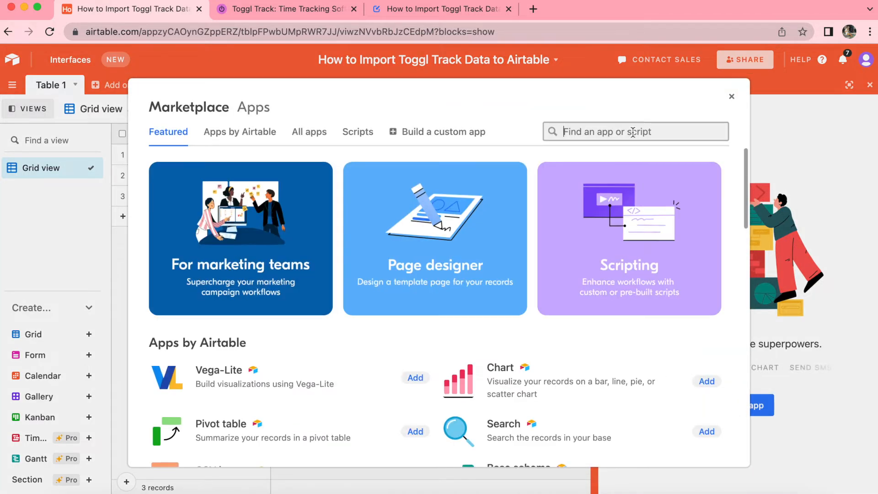
type("data fetch")
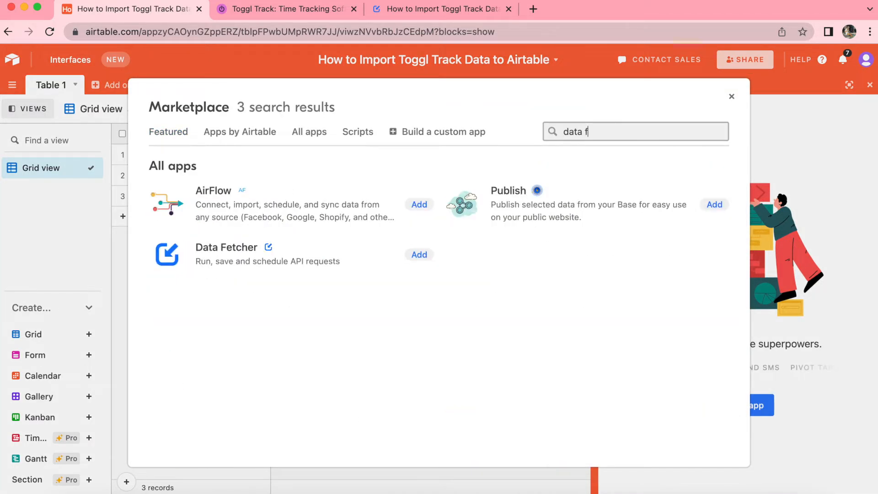
left_click(420, 202)
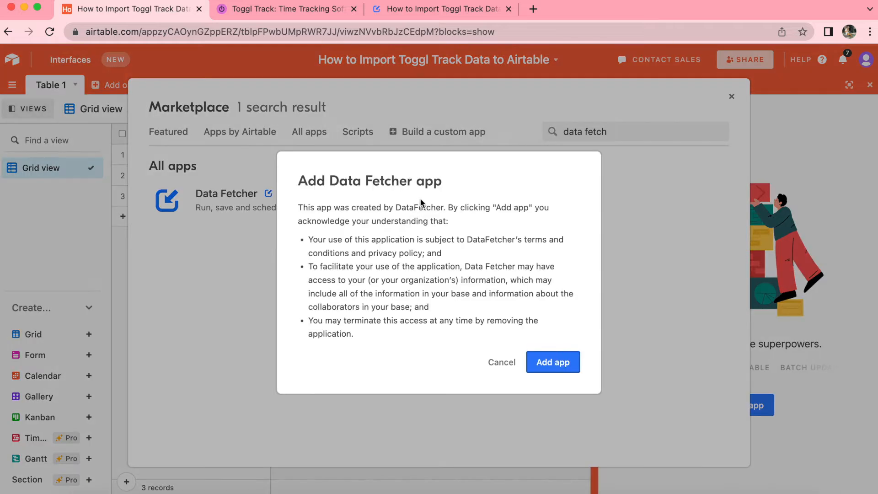
left_click(556, 363)
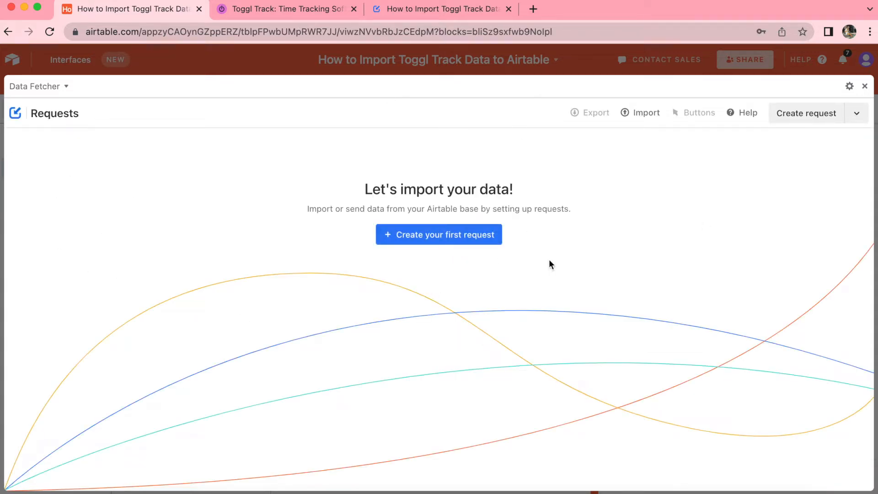
Step: Create a request named "Fetch Toggl Track Data" and choose Toggl Track as its application
left_click(452, 241)
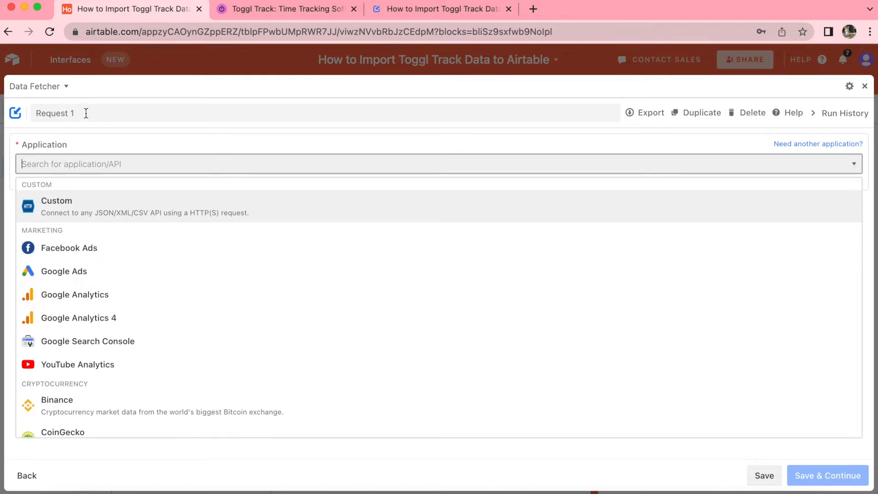
left_click(86, 112)
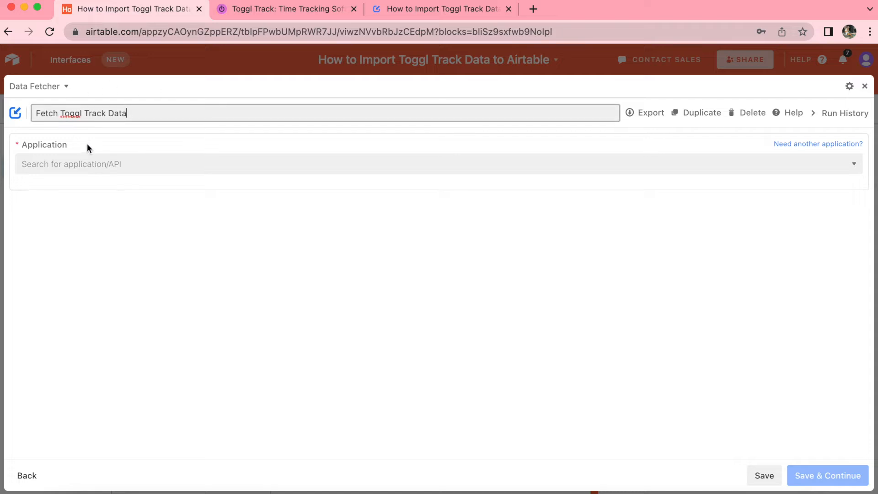
left_click(103, 165)
type("togg")
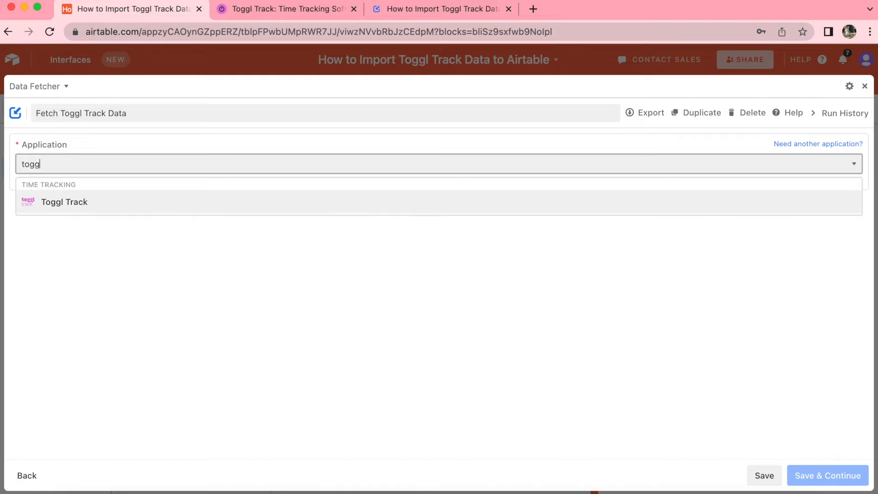
left_click(77, 200)
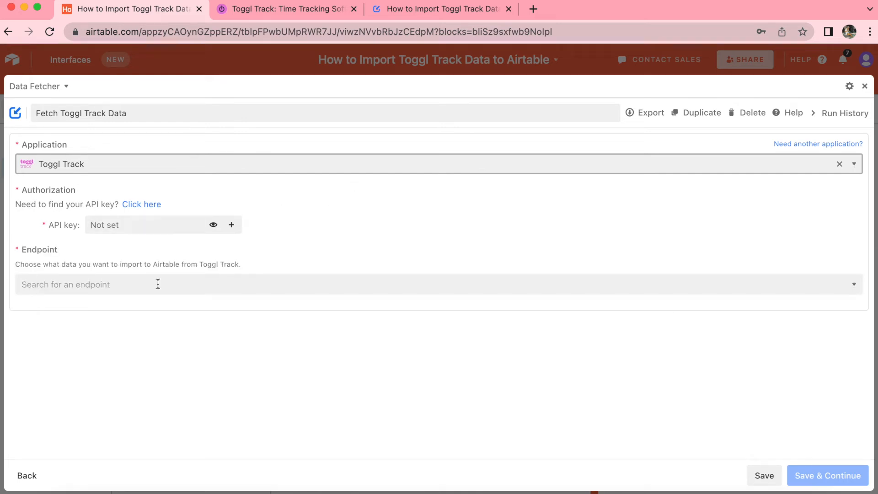
Step: Enter the API key from the Toggl Track profile page and save the request with the All time entries endpoint
left_click(154, 206)
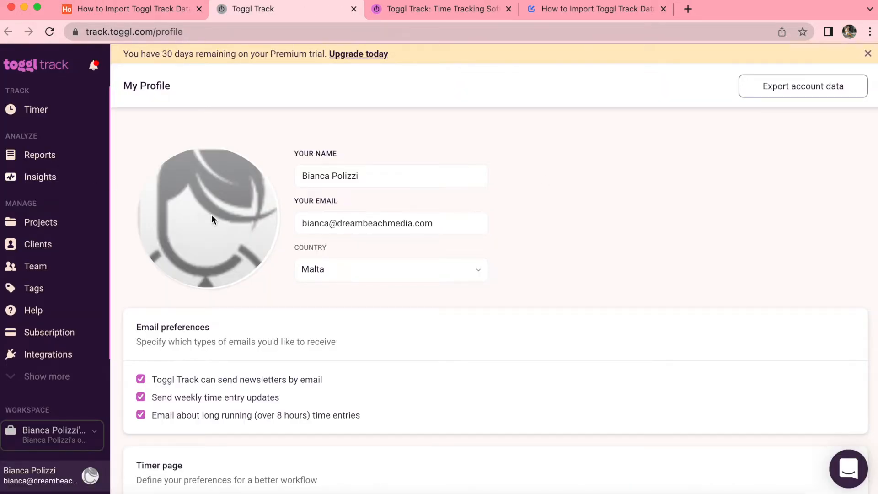
scroll(572, 398, "down", 15)
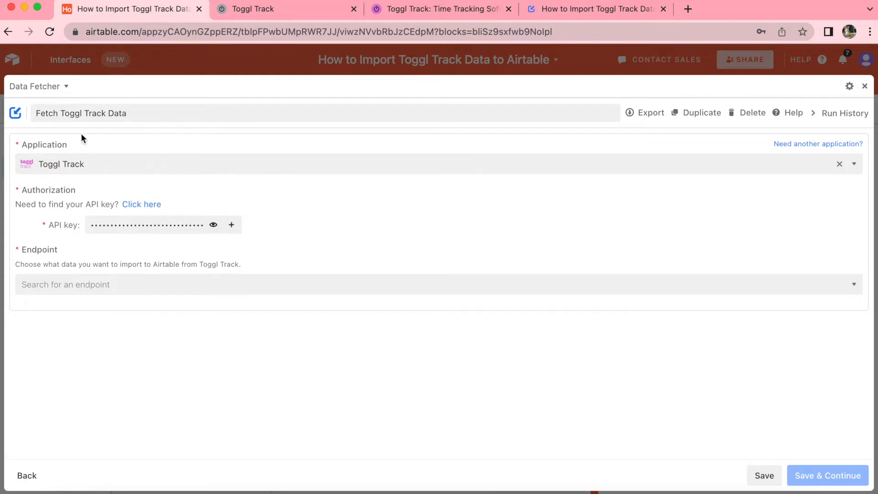
left_click(96, 289)
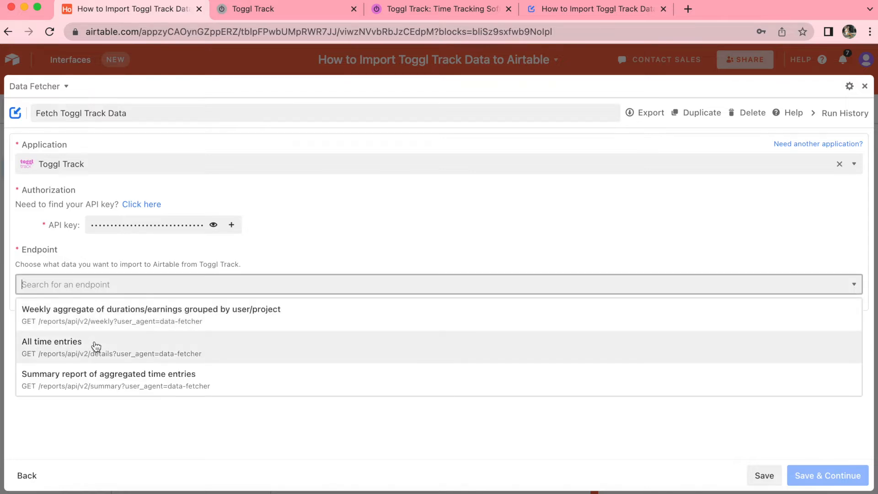
left_click(96, 346)
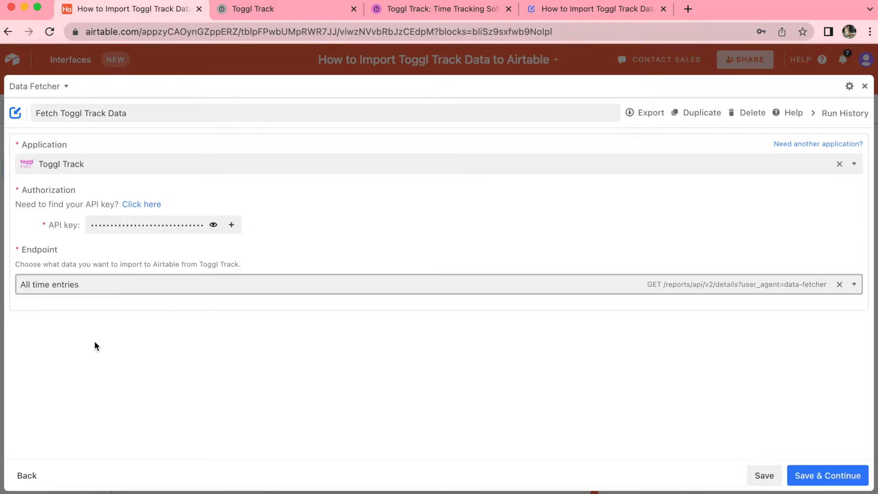
left_click(808, 475)
Step: Choose the available Toggl workspace, set the date range to Last 7 days and limit the import to Only billable entries
left_click(562, 197)
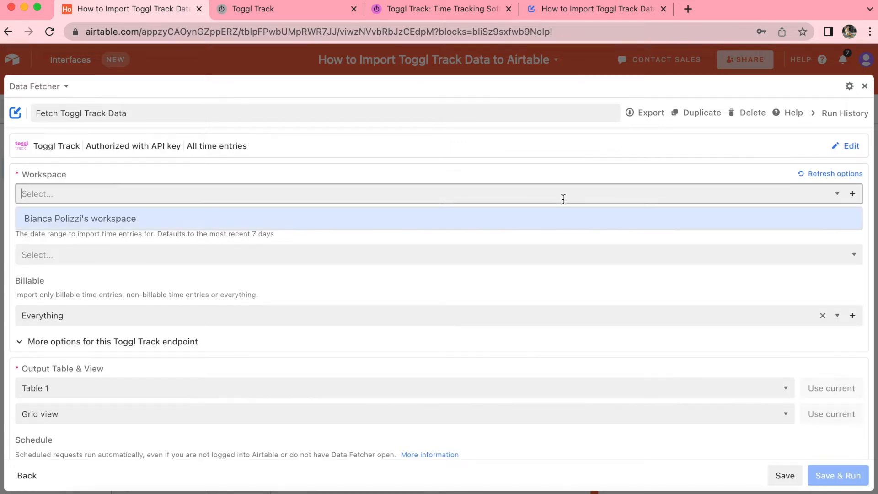
left_click(121, 218)
left_click(120, 252)
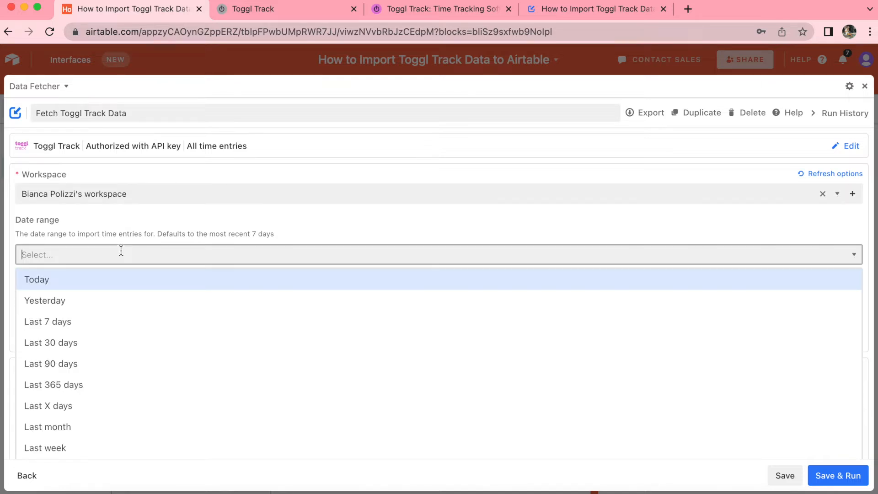
left_click(114, 319)
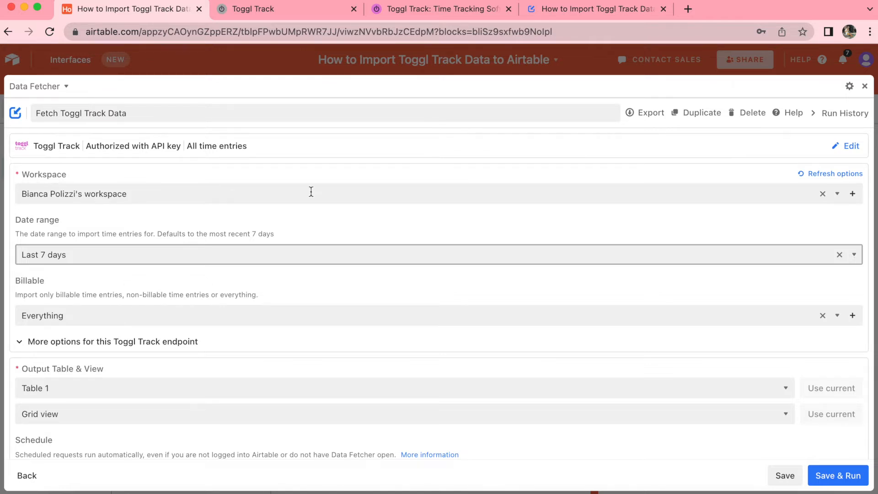
left_click(259, 315)
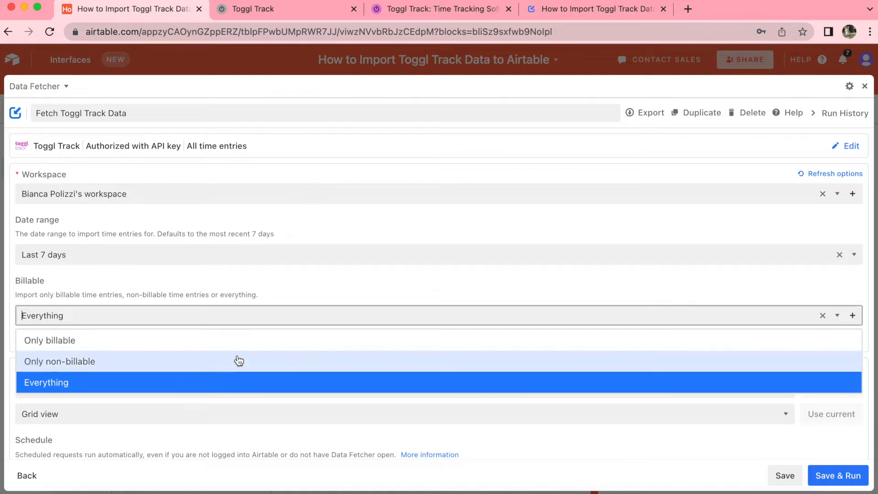
left_click(236, 339)
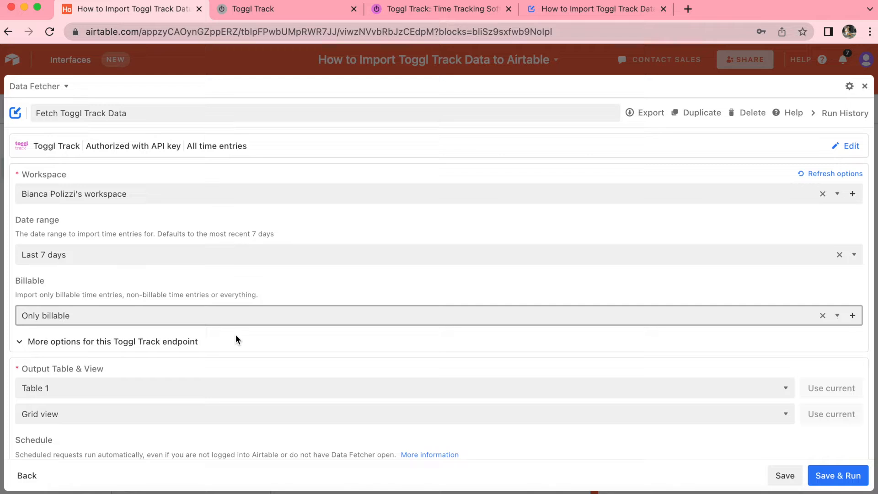
left_click(223, 338)
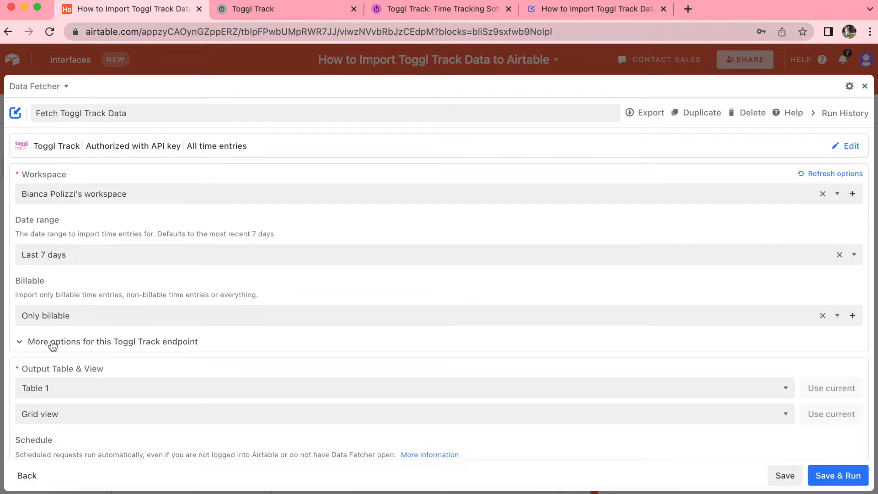
Step: Examine the endpoint's additional filters for clients, projects, tags and users, and the output table and schedule settings
left_click(178, 346)
scroll(273, 342, "down", 2)
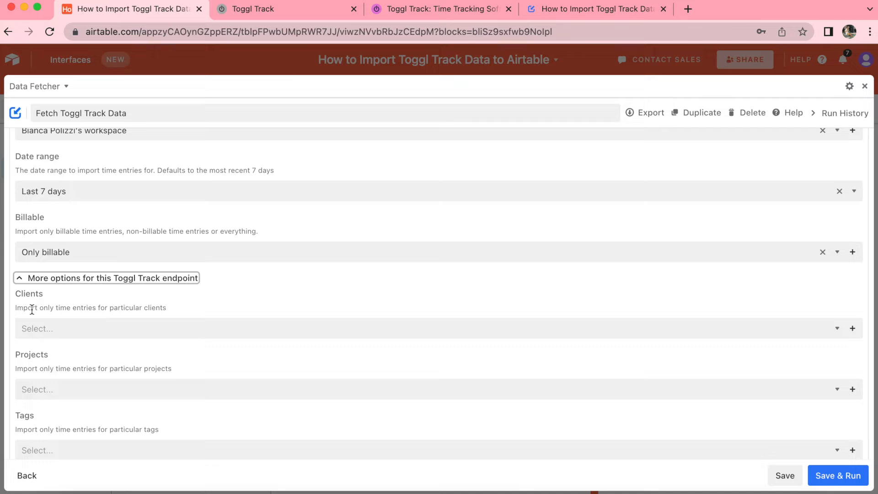
left_click(36, 328)
left_click(220, 314)
scroll(246, 308, "down", 3)
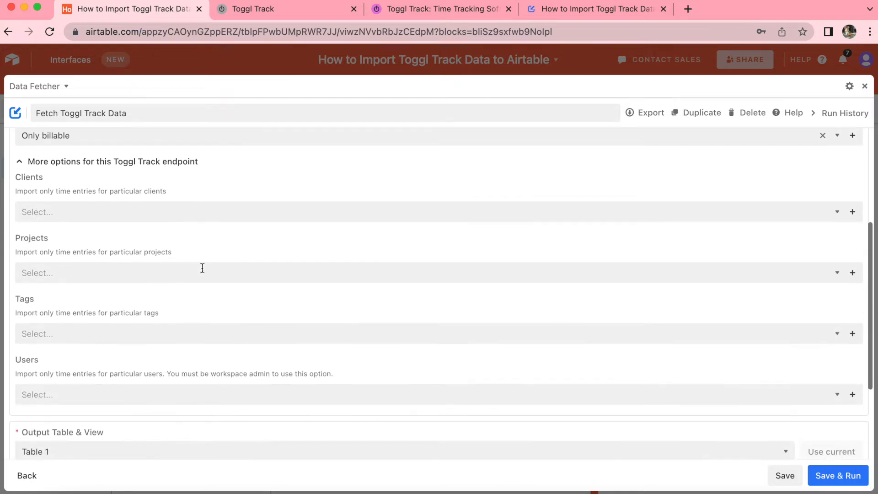
left_click(202, 269)
left_click(226, 253)
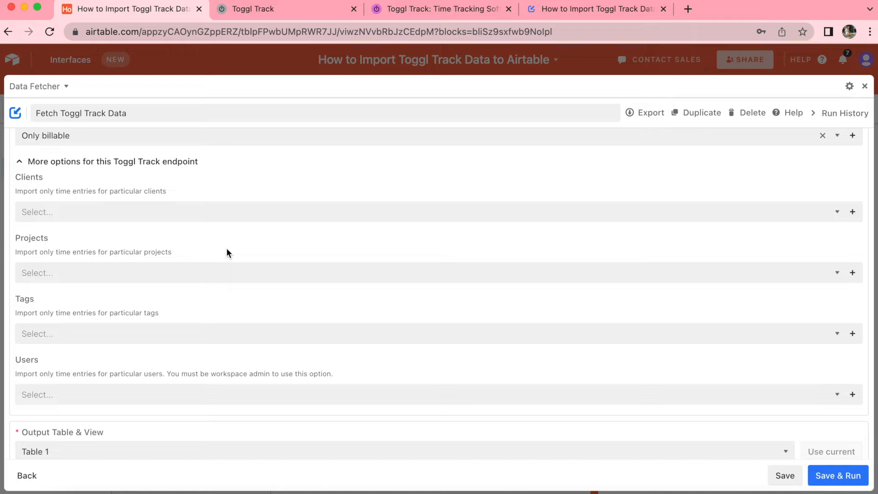
scroll(205, 249, "up", 2)
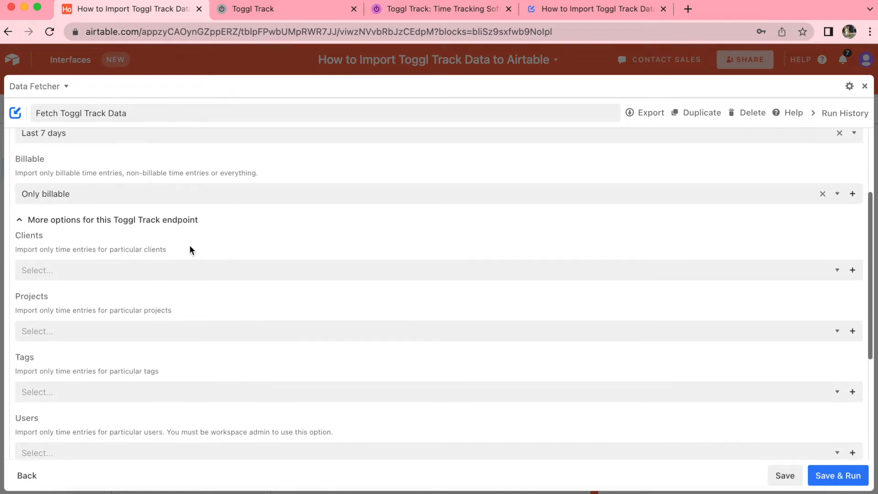
left_click(29, 219)
left_click(296, 267)
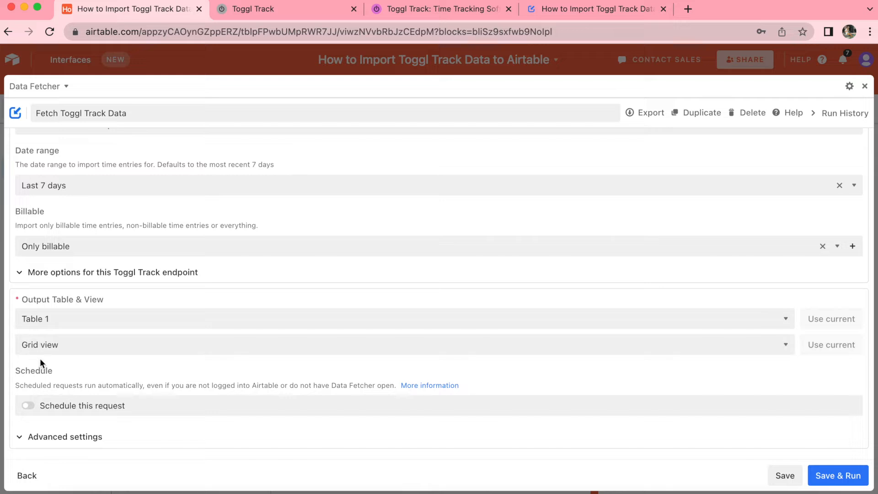
scroll(40, 359, "up", 2)
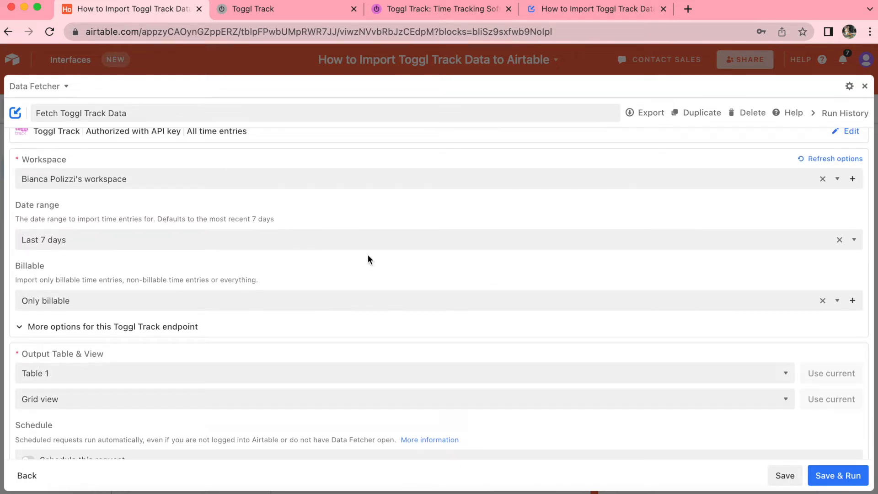
Step: Save and run the request, accepting the output table update, and exclude all response fields in the field mapping
left_click(847, 478)
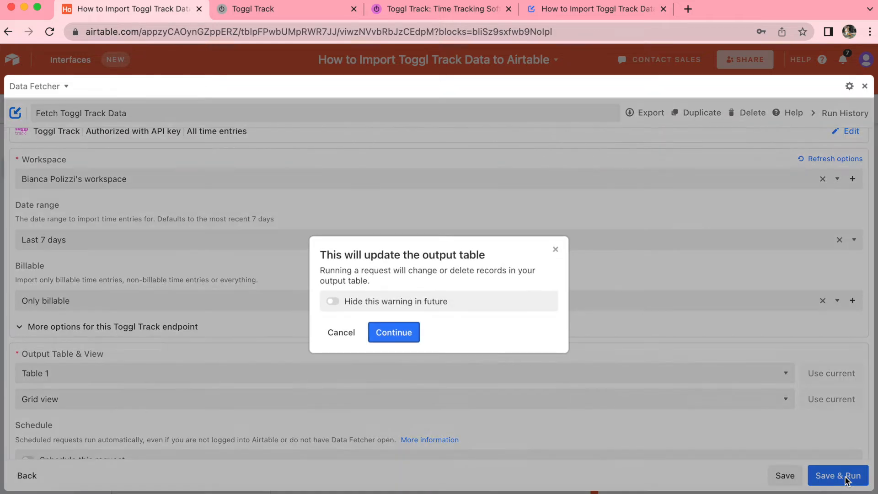
left_click(404, 337)
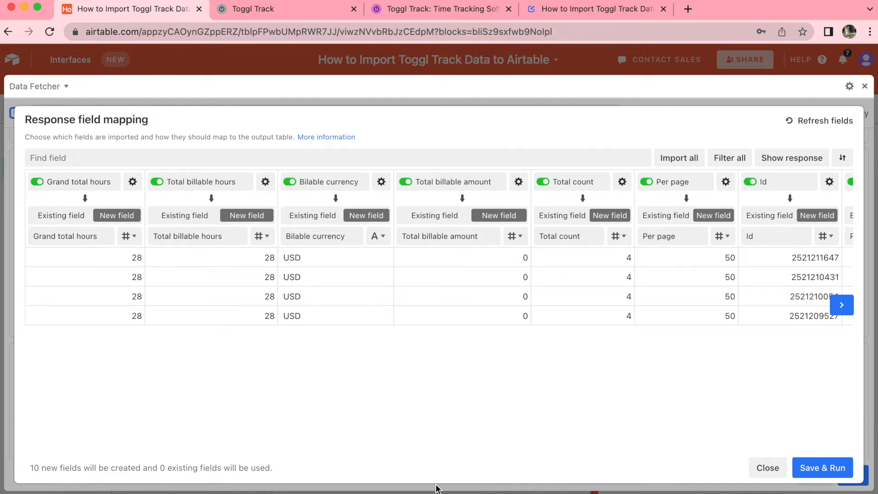
left_click(158, 182)
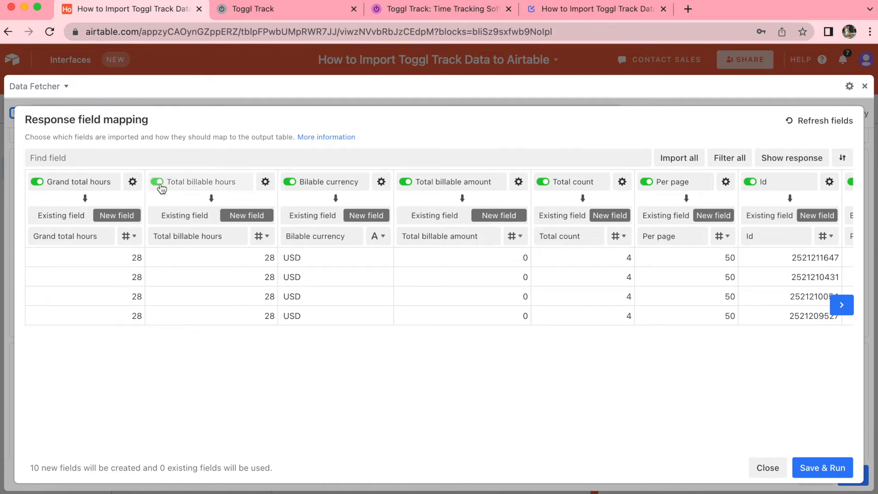
left_click(158, 183)
left_click(729, 160)
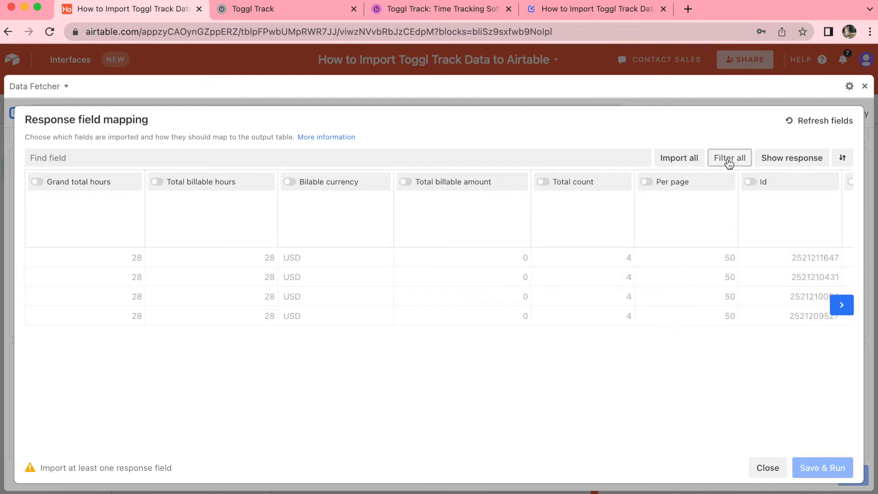
Step: Find the Description and duration fields in the mapping and enable both for import
left_click(181, 155)
type("descr")
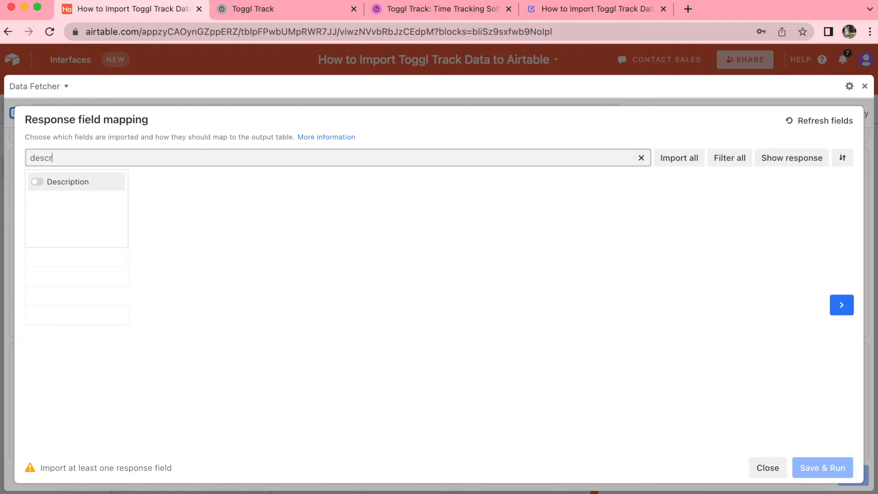
left_click(43, 185)
key("super+a")
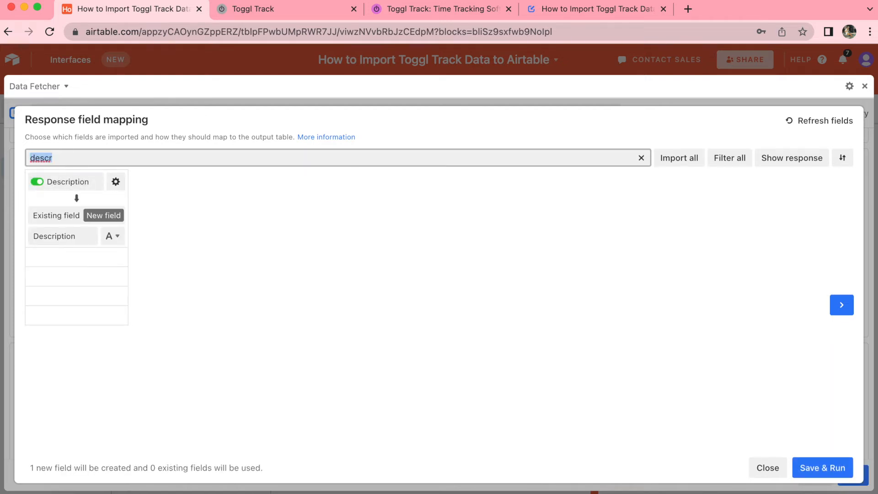
type("dur")
left_click(35, 182)
Step: Find the user and client fields in the mapping and enable both for import
key("super+a")
type("use")
left_click(37, 182)
key("super+a")
type("cli")
left_click(36, 182)
Step: Enable the Project field for import, and save the field mapping and run the request
left_click(56, 158)
key("super+a")
type("proj")
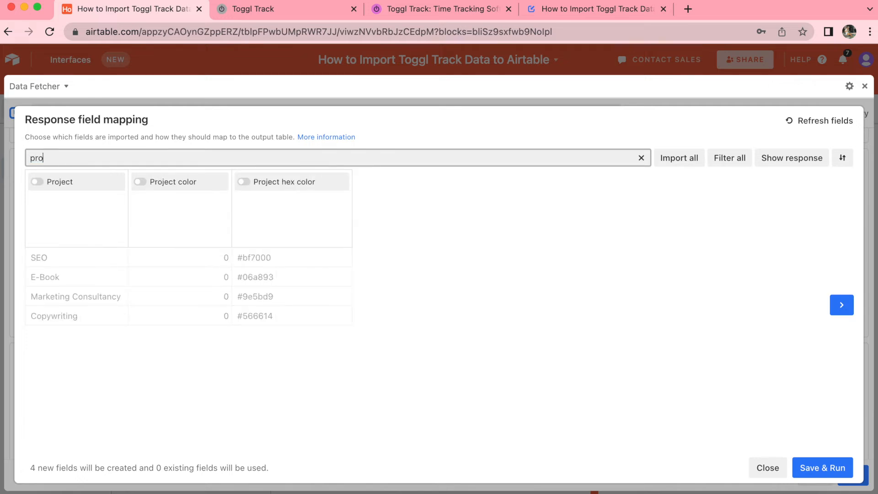
left_click(48, 182)
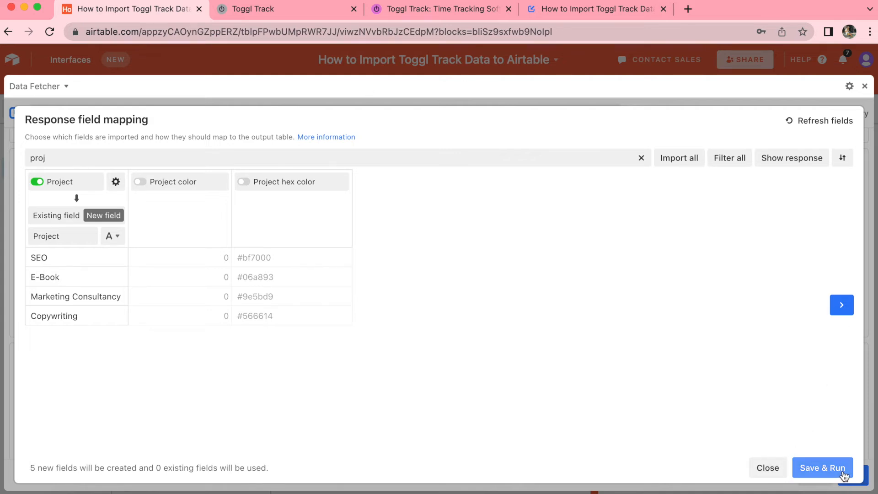
left_click(823, 469)
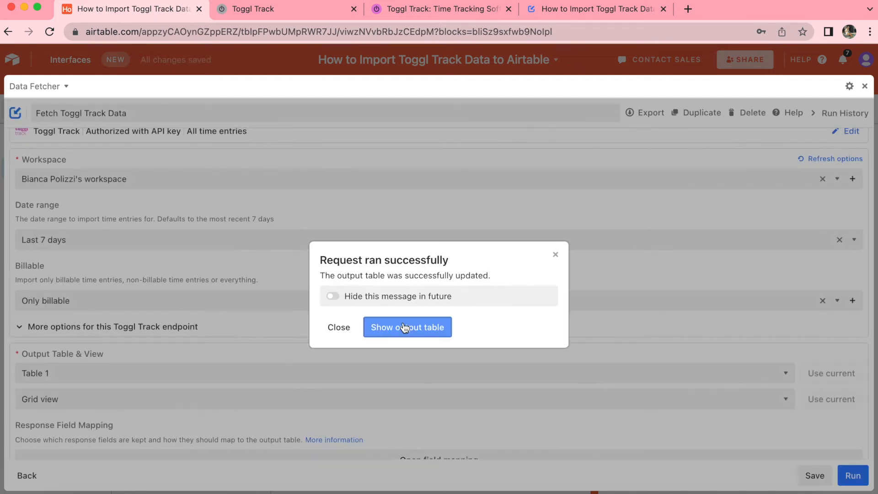
Step: Show the output table and examine the imported duration, user, client and project columns
left_click(404, 328)
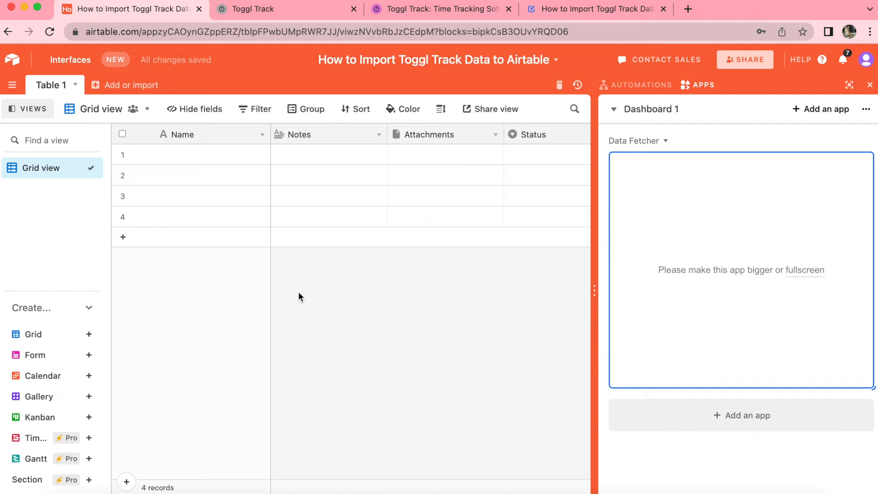
scroll(498, 236, "right", 10)
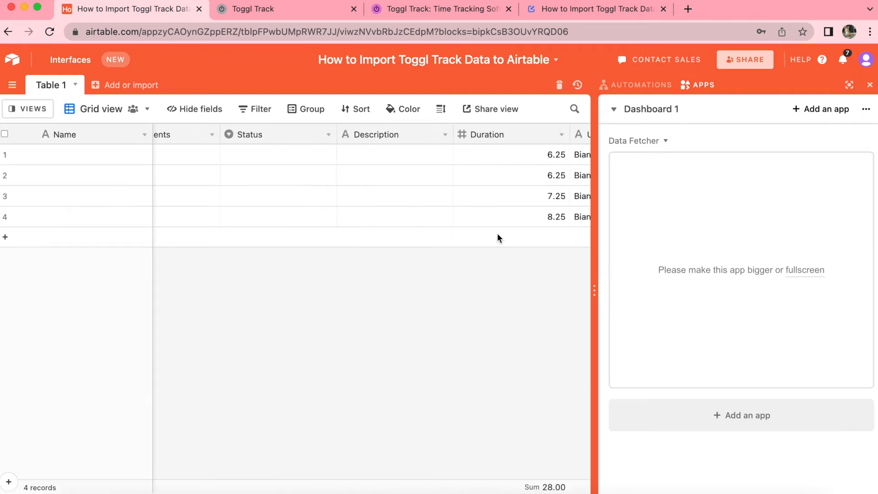
scroll(498, 232, "left", 3)
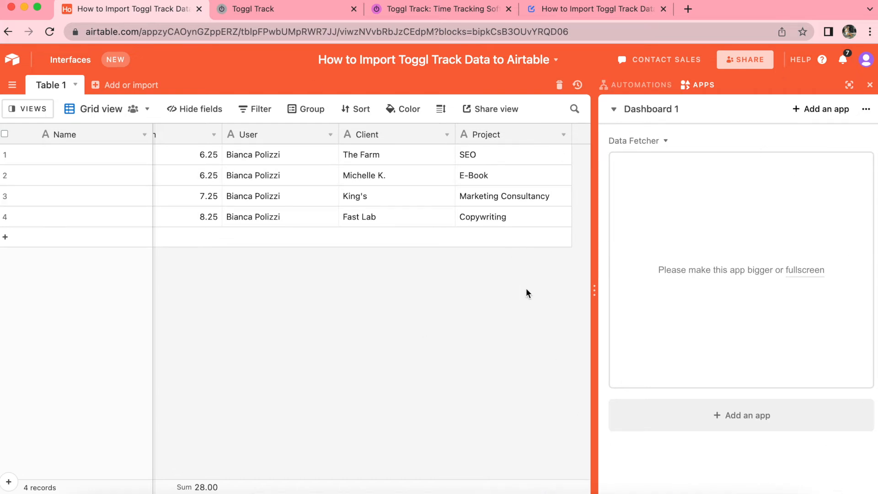
Step: Reopen Data Fetcher fullscreen, start adding an Airtable API key for scheduling, and generate a personal API key on the linked account page
left_click(793, 271)
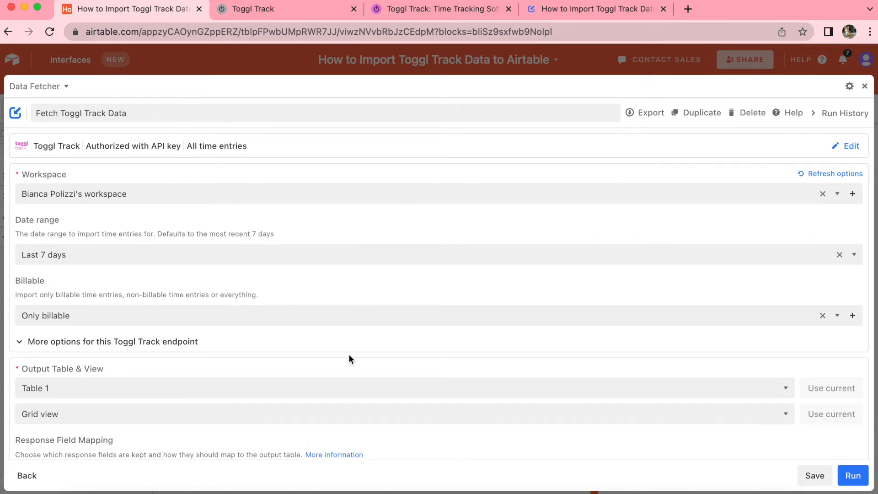
scroll(349, 354, "down", 3)
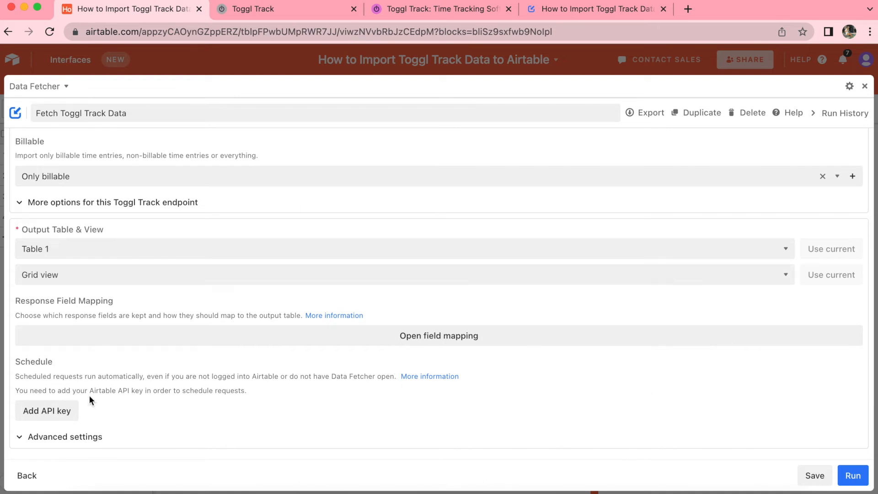
left_click(59, 412)
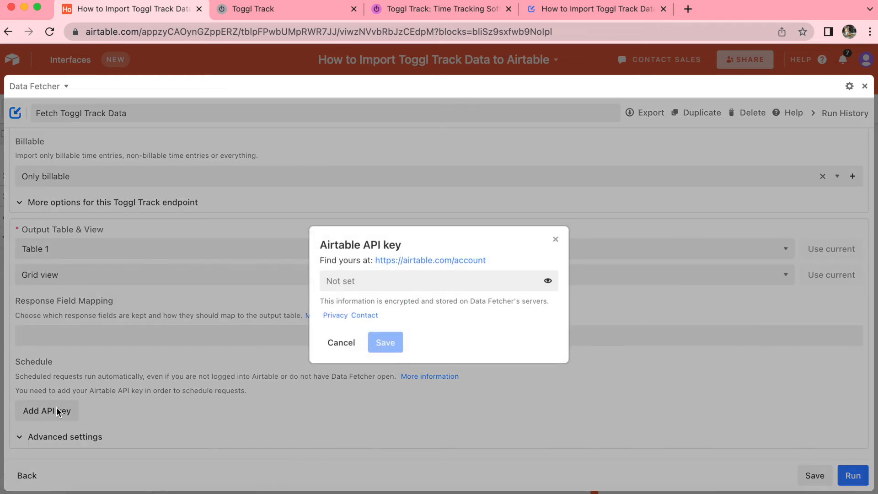
left_click(426, 263)
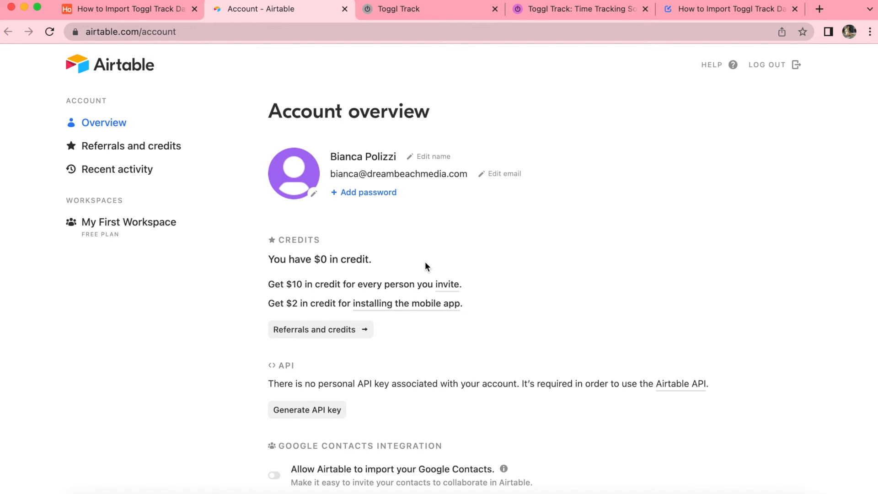
scroll(426, 264, "down", 3)
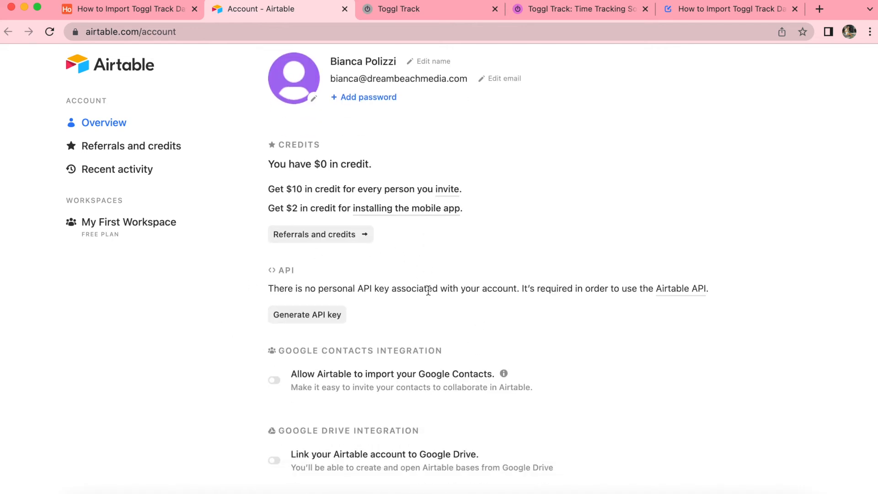
left_click(286, 317)
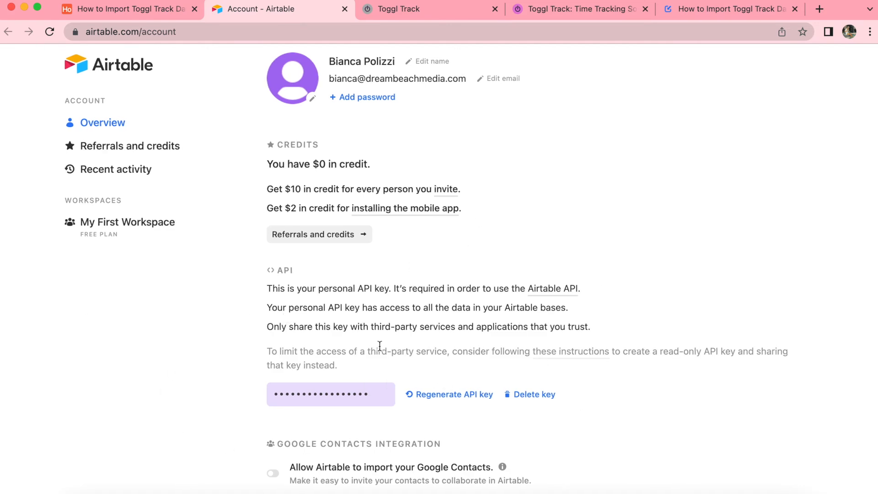
Step: Return to the Data Fetcher request, paste the API key into the Airtable API key field, and save it
left_click(115, 9)
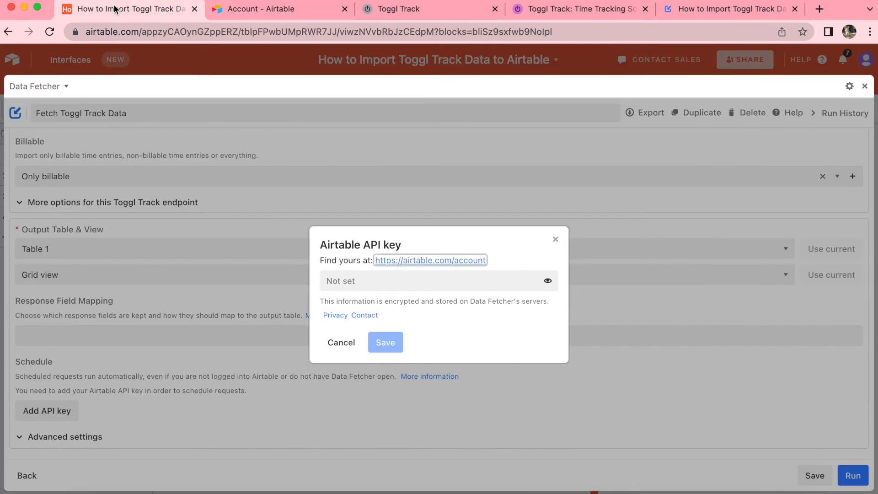
left_click(425, 282)
key("super+v")
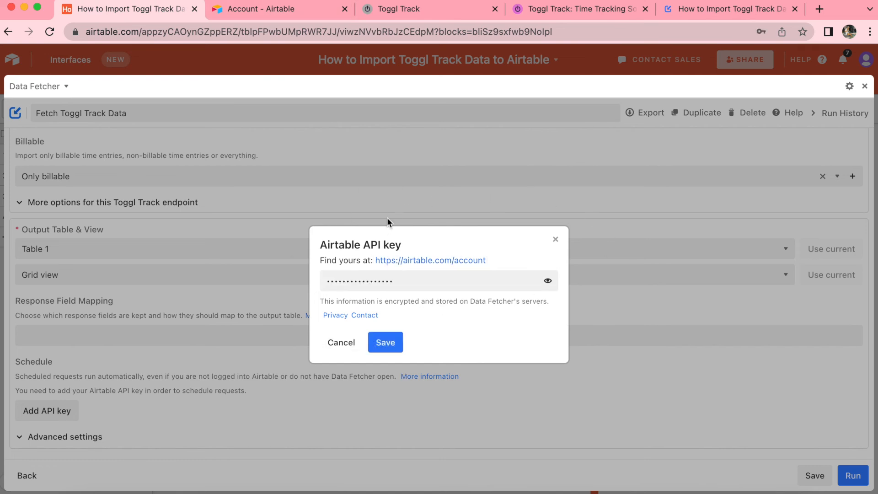
left_click(385, 343)
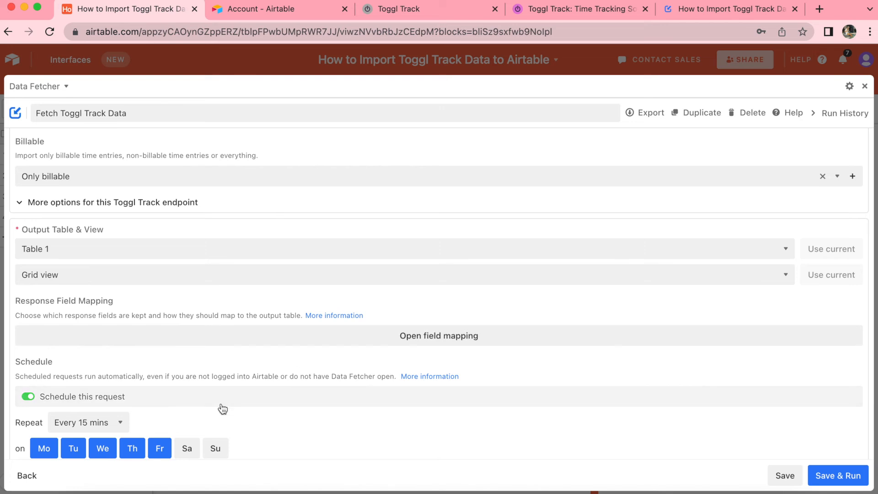
Step: Add Saturday and Sunday to the request's schedule, save the request, and close the fullscreen Data Fetcher view
scroll(218, 408, "down", 3)
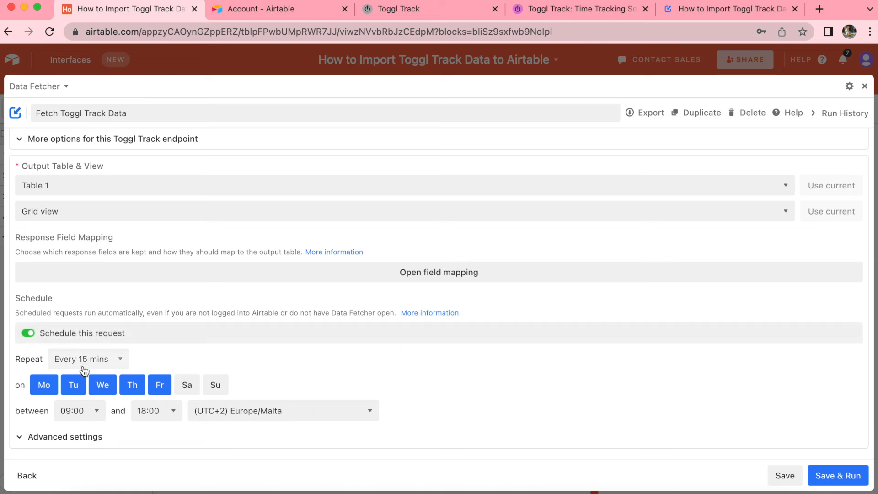
left_click(186, 386)
left_click(215, 385)
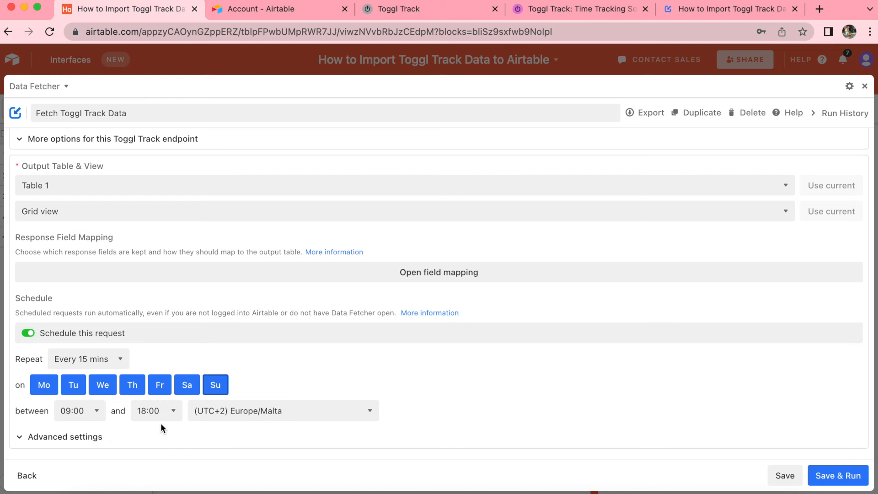
left_click(786, 477)
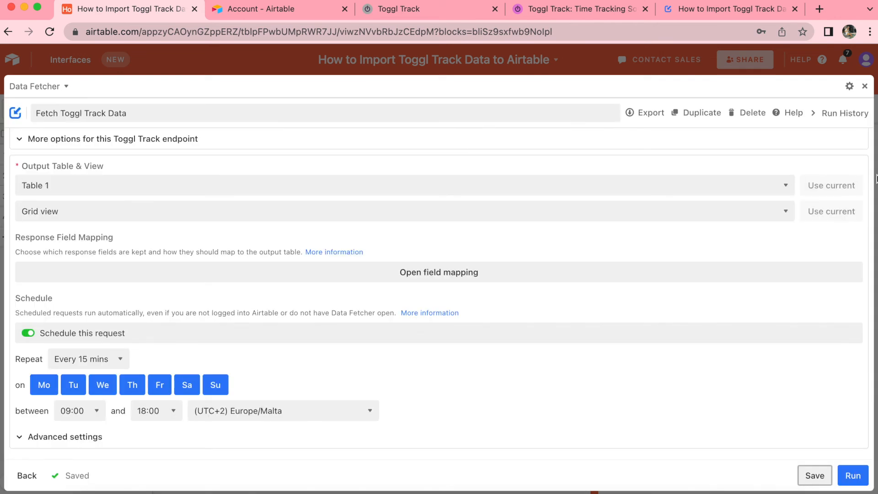
left_click(865, 86)
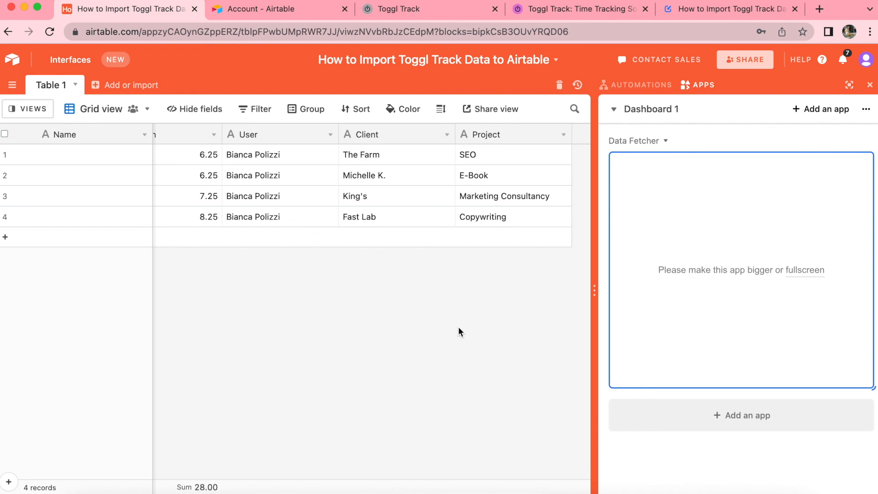
Step: Look through the Data Fetcher blog guide on importing Toggl Track data, and return to the Airtable base
left_click(732, 6)
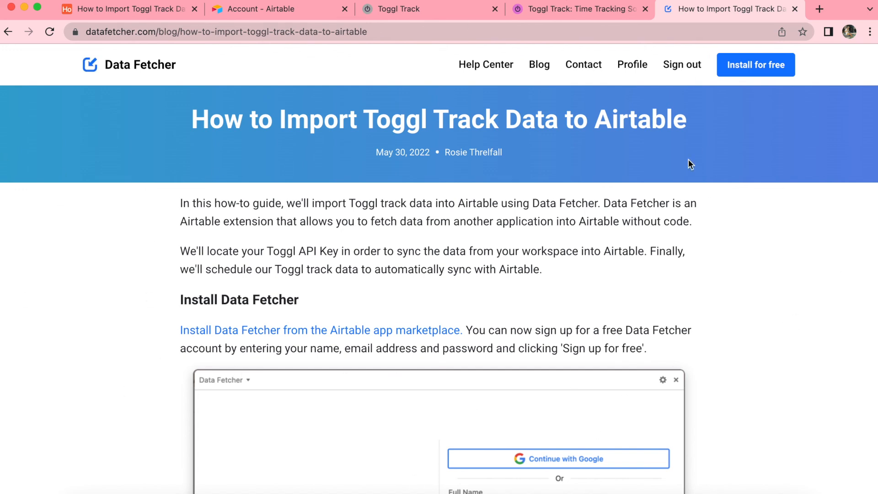
scroll(372, 151, "down", 20)
left_click(148, 11)
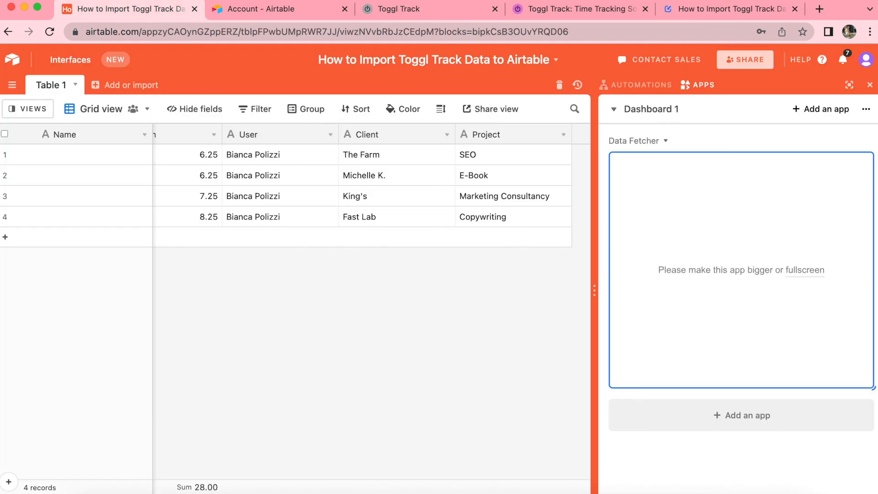